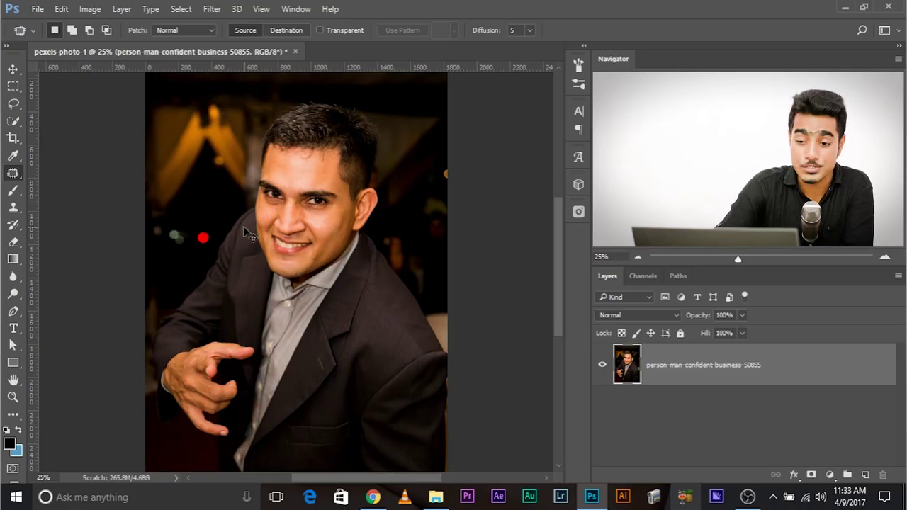
pyautogui.hotkey('ctrl', '+')
pyautogui.hotkey('ctrl', '+')
pyautogui.hotkey('ctrl', '+')
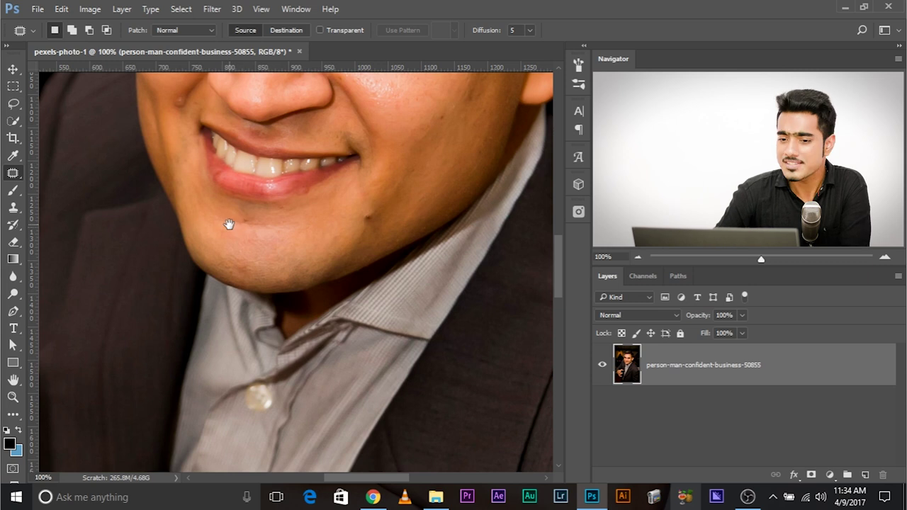
pyautogui.scroll(3, 277, 283)
pyautogui.scroll(3, 277, 283)
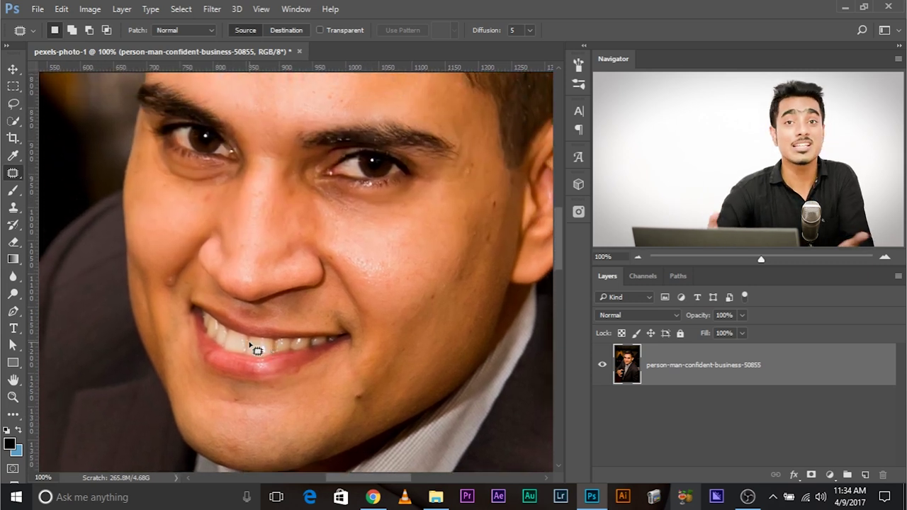
pyautogui.hotkey('ctrl', '-')
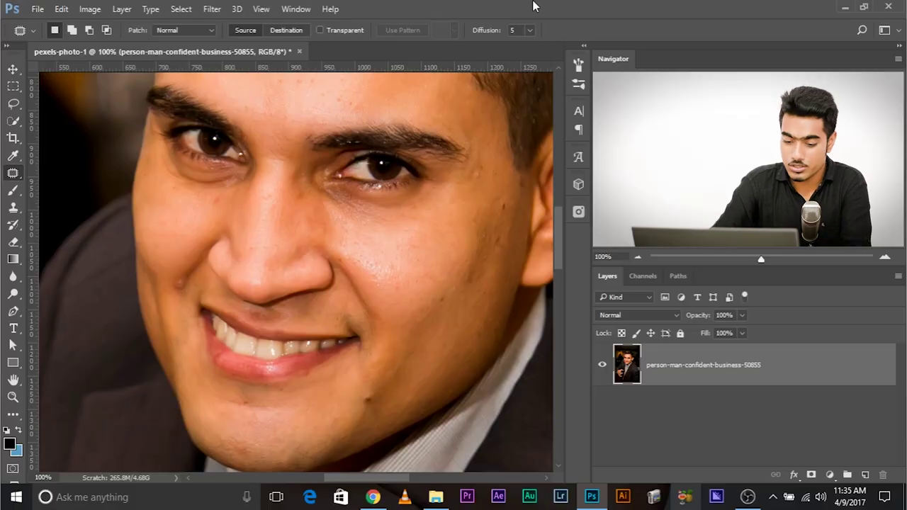
# Duplicate the photo layer and patch the shiny cheek spot beside the nose at 200% zoom.
pyautogui.hotkey('ctrl', 'j')
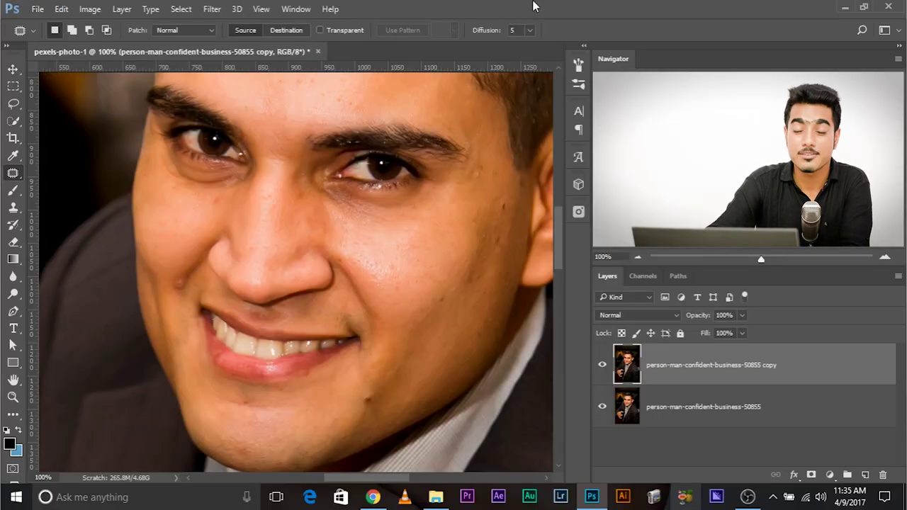
pyautogui.hotkey('ctrl', '+')
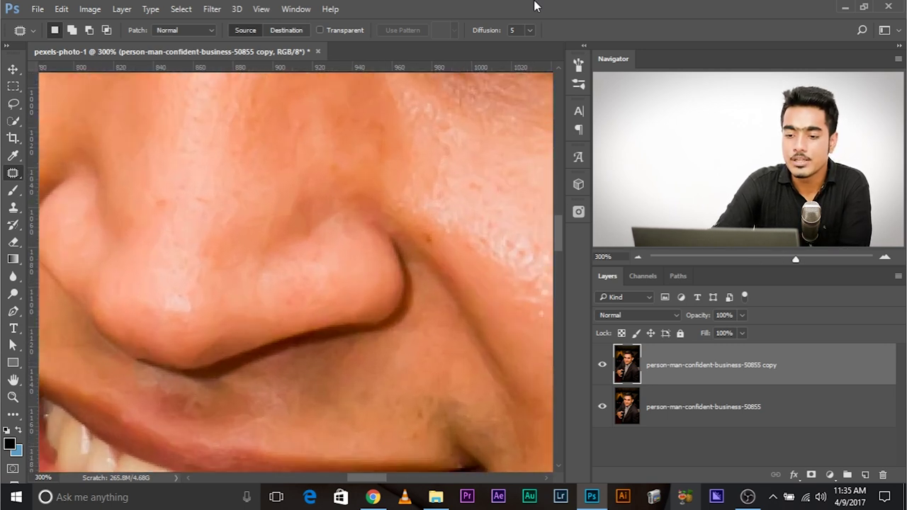
pyautogui.moveTo(309, 311); pyautogui.dragTo(205, 291)
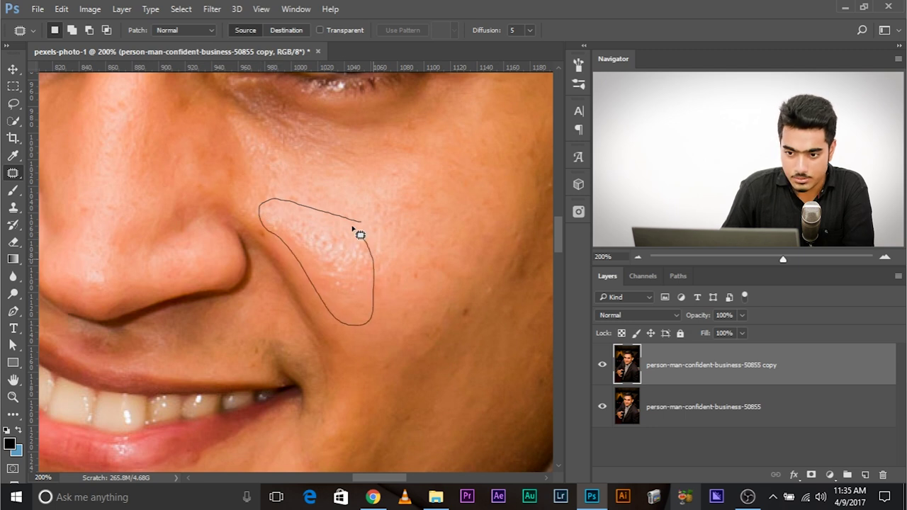
pyautogui.moveTo(360, 234)
pyautogui.mouseDown()
pyautogui.moveTo(357, 227)
pyautogui.moveTo(423, 218)
pyautogui.moveTo(409, 219)
pyautogui.mouseUp()
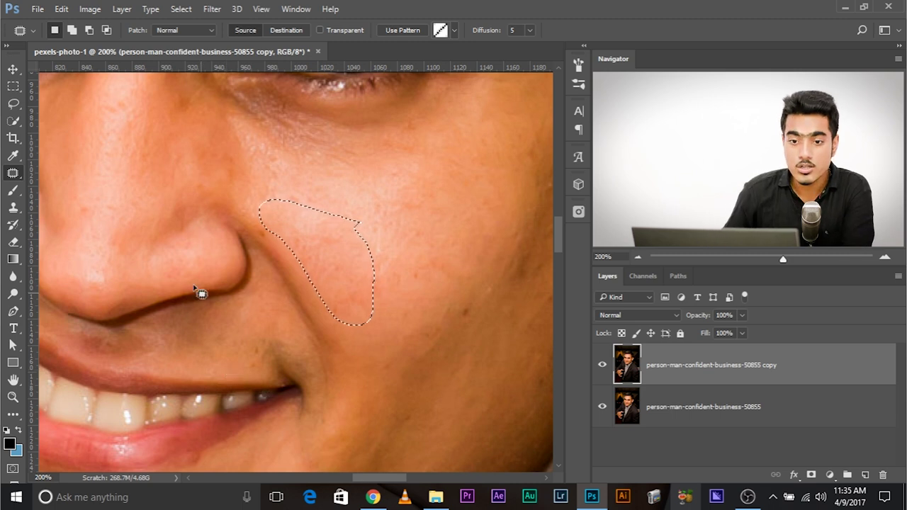
pyautogui.click(62, 8)
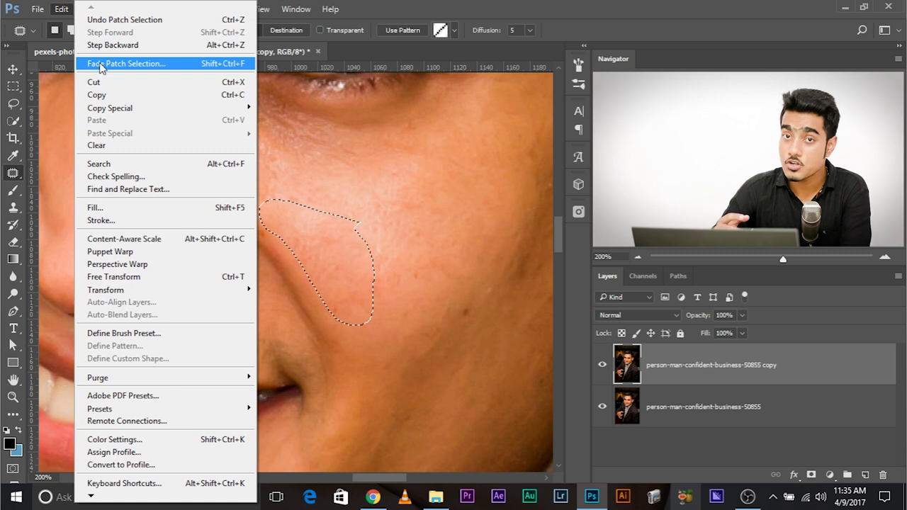
# Fade the cheek patch to 50% opacity with Fade Patch Selection and deselect.
pyautogui.click(114, 64)
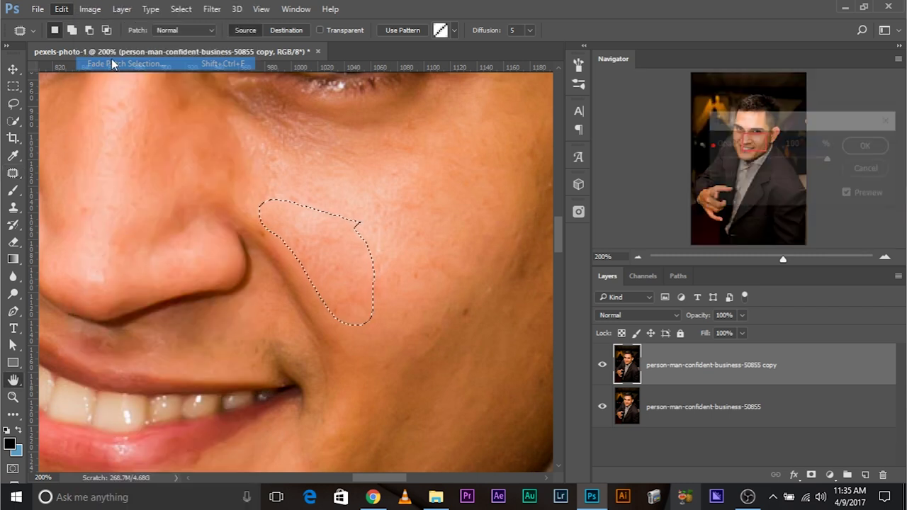
pyautogui.click(746, 158)
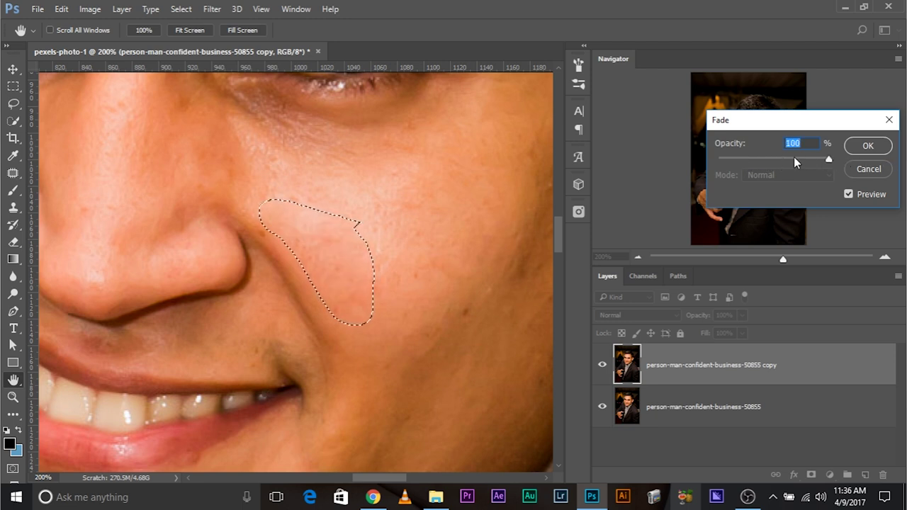
pyautogui.moveTo(794, 159); pyautogui.dragTo(645, 168)
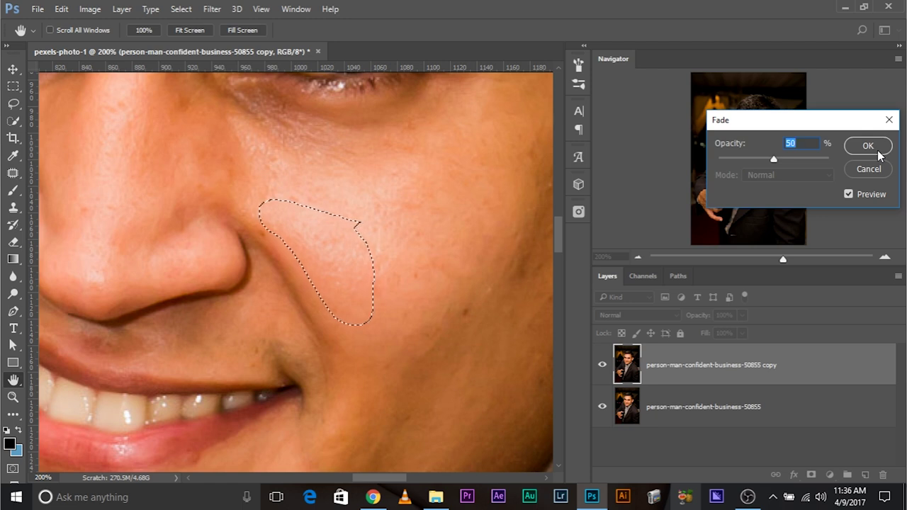
pyautogui.click(869, 146)
pyautogui.press('j')
pyautogui.hotkey('ctrl', 'd')
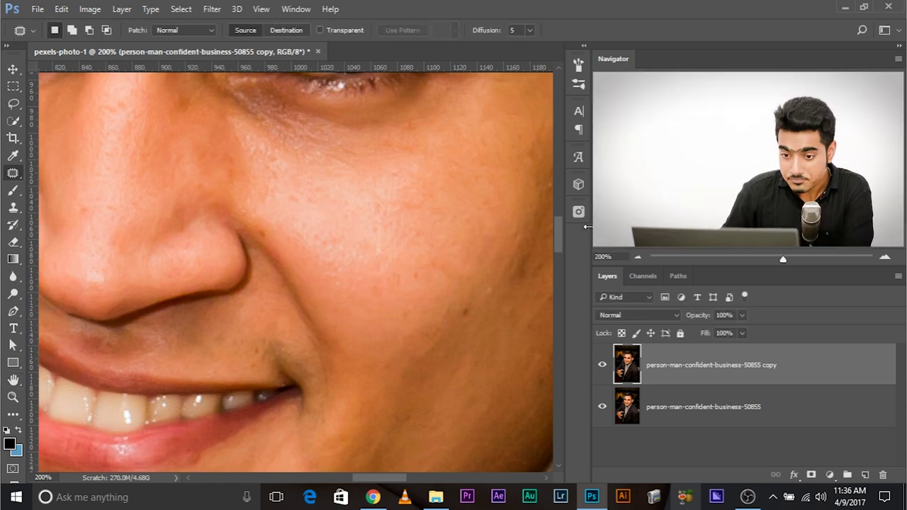
# Pan up to the forehead and patch its shiny area with nearby skin.
pyautogui.moveTo(276, 170); pyautogui.dragTo(304, 367)
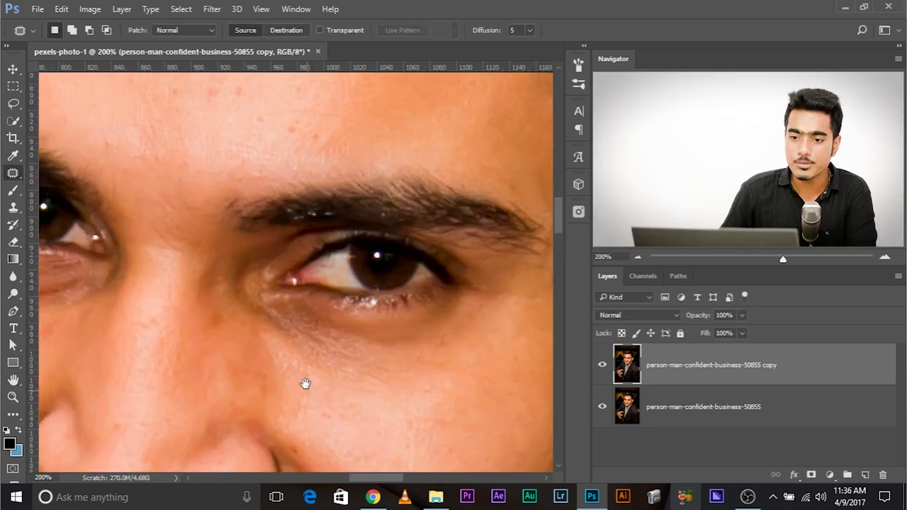
pyautogui.moveTo(344, 297); pyautogui.dragTo(366, 385)
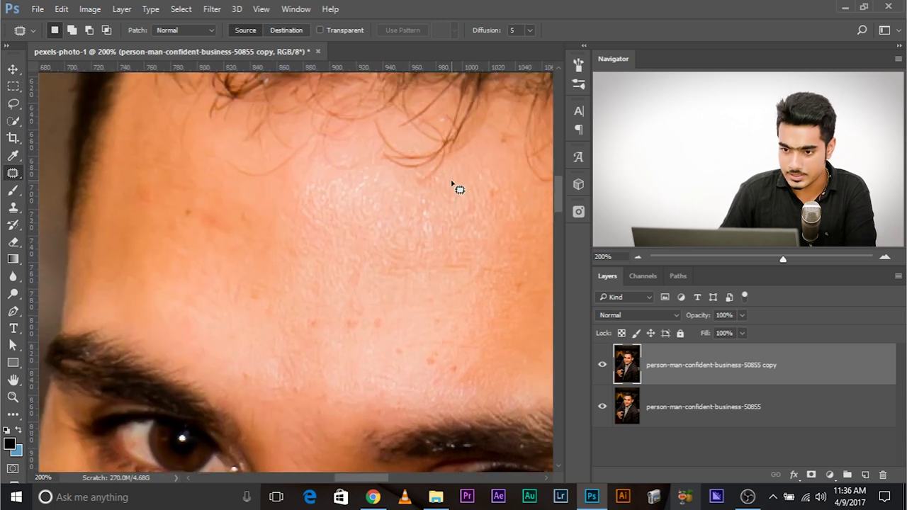
pyautogui.moveTo(453, 183)
pyautogui.mouseDown()
pyautogui.moveTo(418, 185)
pyautogui.moveTo(363, 157)
pyautogui.moveTo(328, 154)
pyautogui.moveTo(296, 182)
pyautogui.moveTo(279, 226)
pyautogui.moveTo(337, 282)
pyautogui.moveTo(429, 286)
pyautogui.moveTo(483, 261)
pyautogui.moveTo(496, 228)
pyautogui.moveTo(320, 301)
pyautogui.moveTo(343, 323)
pyautogui.moveTo(372, 318)
pyautogui.mouseUp()
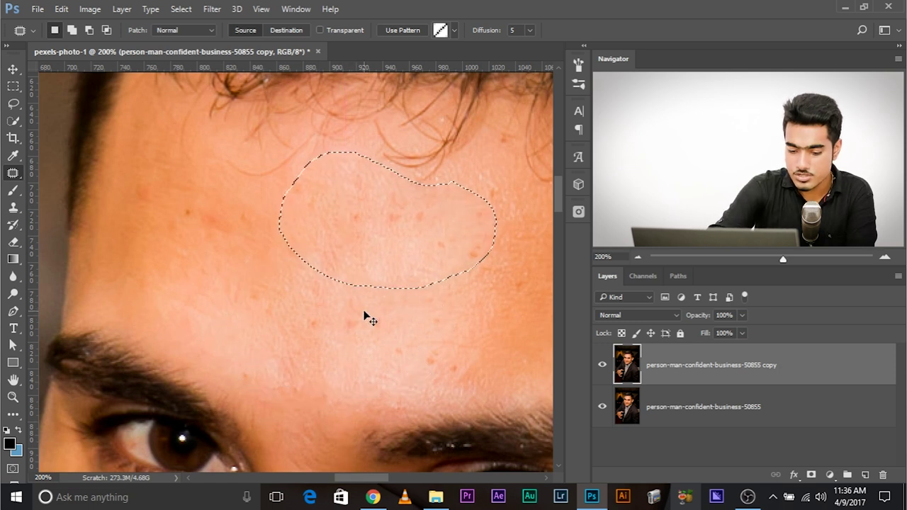
# Fade the forehead patch to 46% opacity.
pyautogui.hotkey('ctrl', 'shift', 'f')
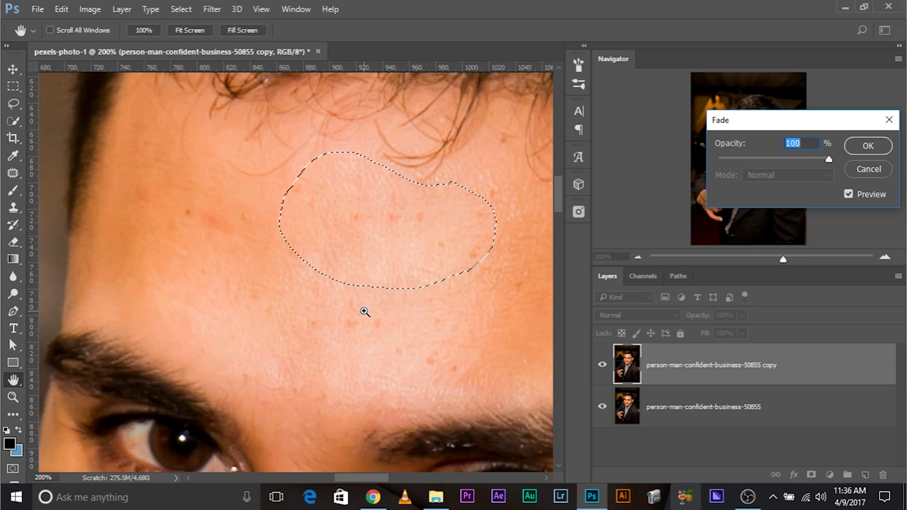
pyautogui.click(745, 159)
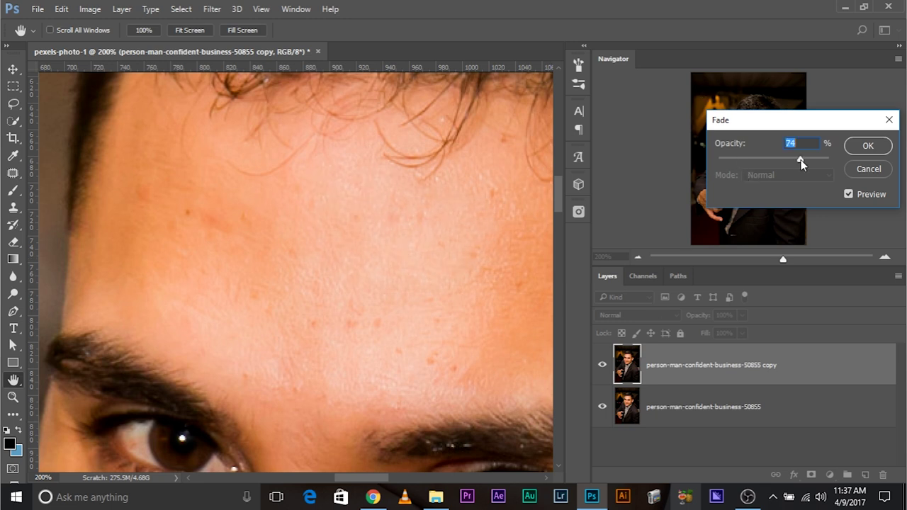
pyautogui.moveTo(754, 159); pyautogui.dragTo(728, 166)
pyautogui.click(868, 146)
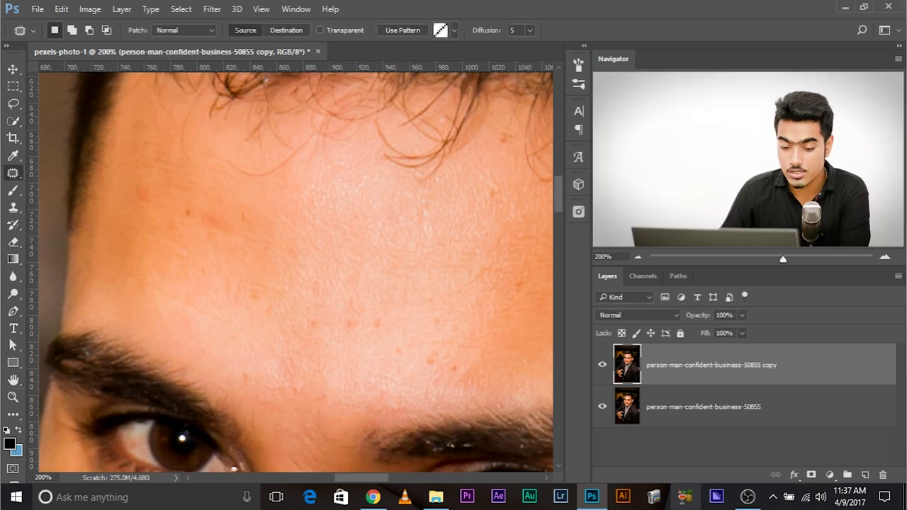
# Deselect, view the whole face, and toggle the copy layer off and on for a before-and-after check.
pyautogui.hotkey('ctrl', 'd')
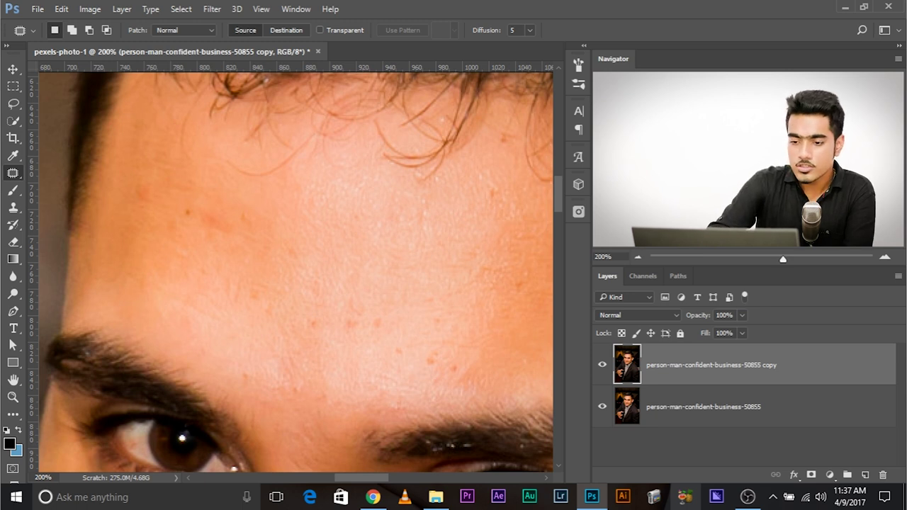
pyautogui.scroll(-4, 306, 402)
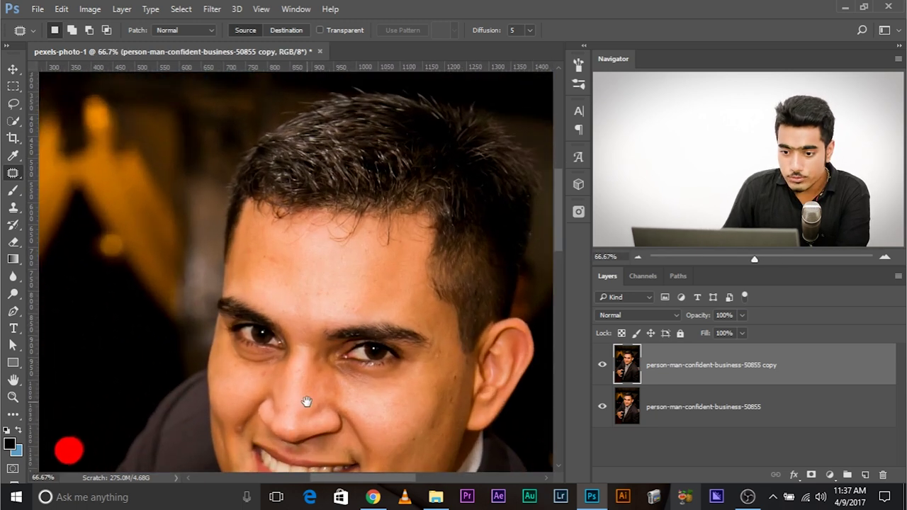
pyautogui.moveTo(307, 402); pyautogui.dragTo(297, 296)
pyautogui.click(603, 366)
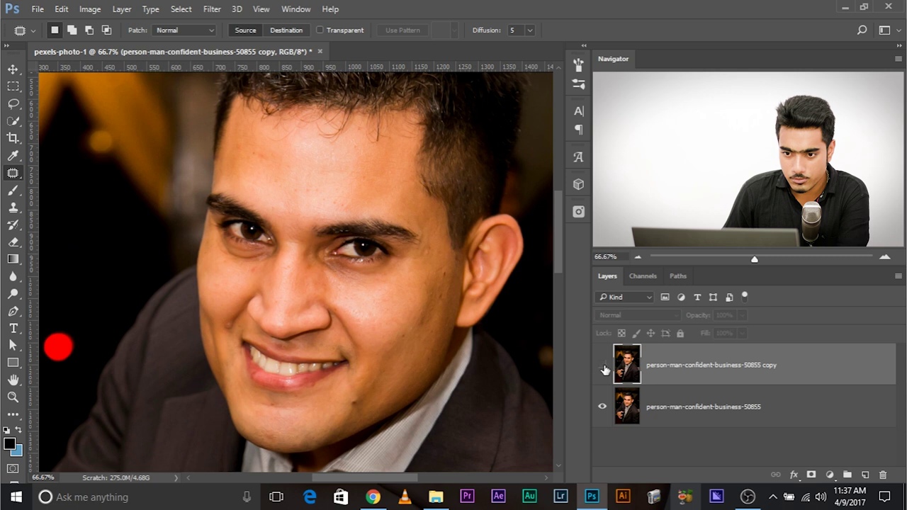
pyautogui.click(603, 365)
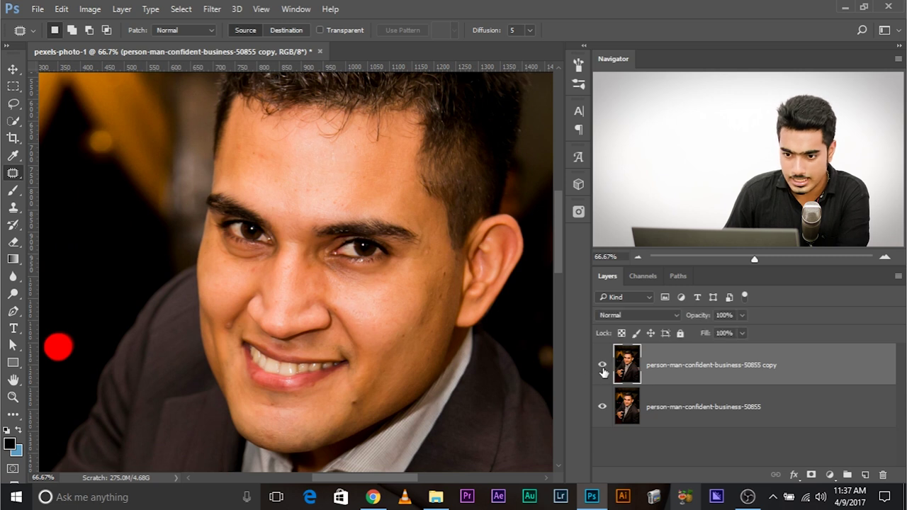
pyautogui.hotkey('ctrl', '+')
pyautogui.hotkey('ctrl', '+')
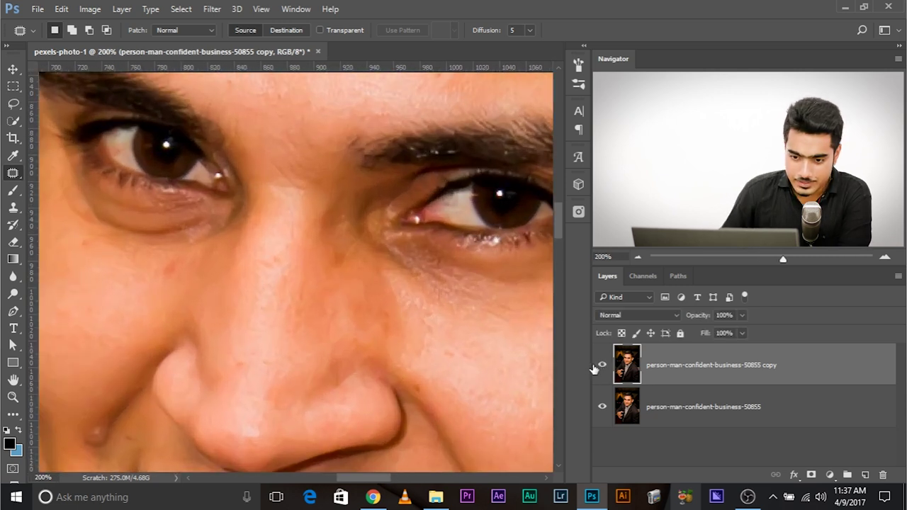
# Patch the nose-tip shine, fade it to about 59% opacity, and deselect.
pyautogui.scroll(-3, 275, 397)
pyautogui.moveTo(266, 333)
pyautogui.mouseDown()
pyautogui.moveTo(245, 378)
pyautogui.moveTo(282, 392)
pyautogui.moveTo(270, 374)
pyautogui.moveTo(276, 291)
pyautogui.mouseUp()
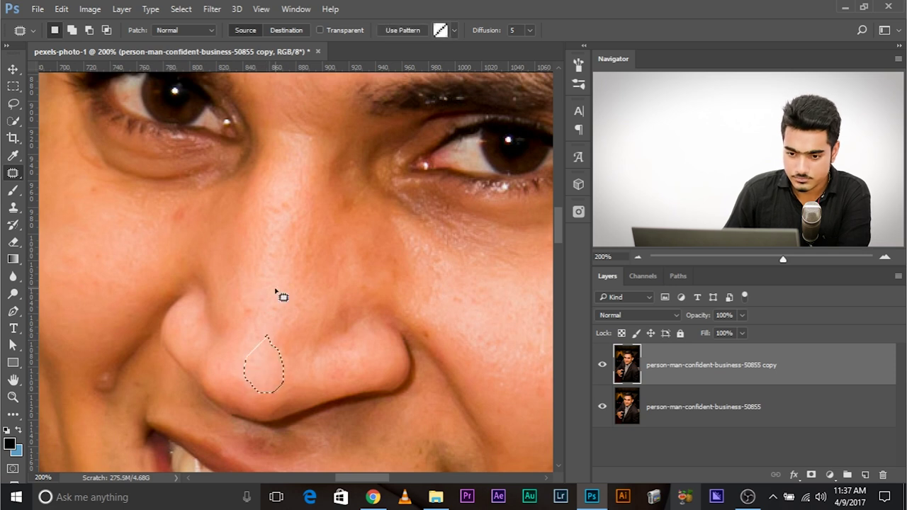
pyautogui.hotkey('ctrl', 'shift', 'f')
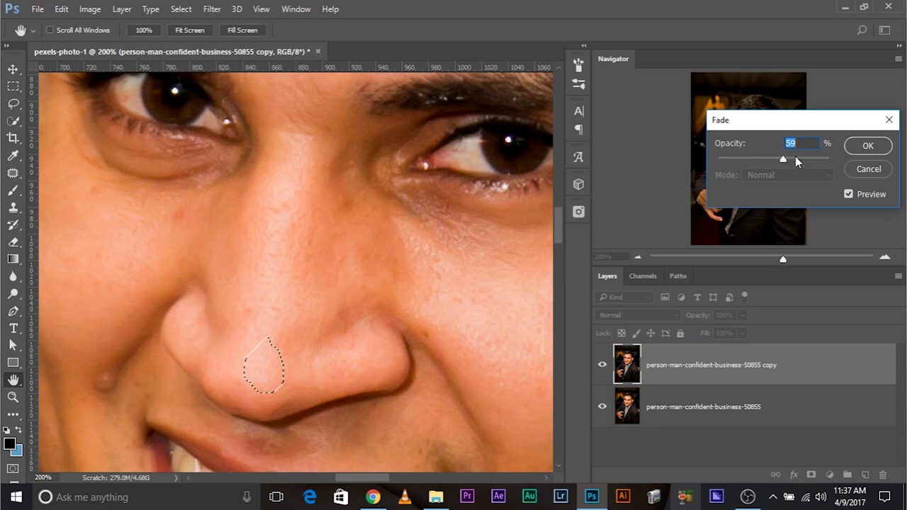
pyautogui.click(886, 150)
pyautogui.hotkey('ctrl', 'd')
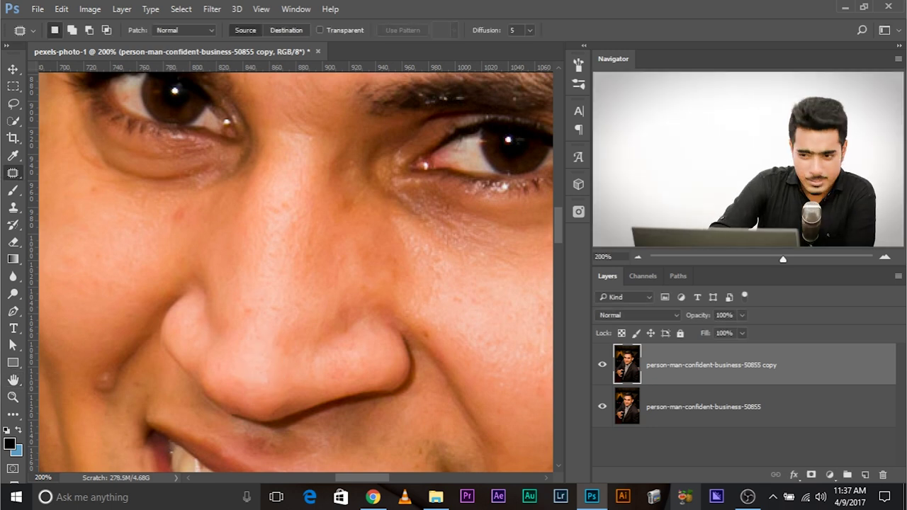
pyautogui.hotkey('ctrl', '-')
pyautogui.hotkey('ctrl', '-')
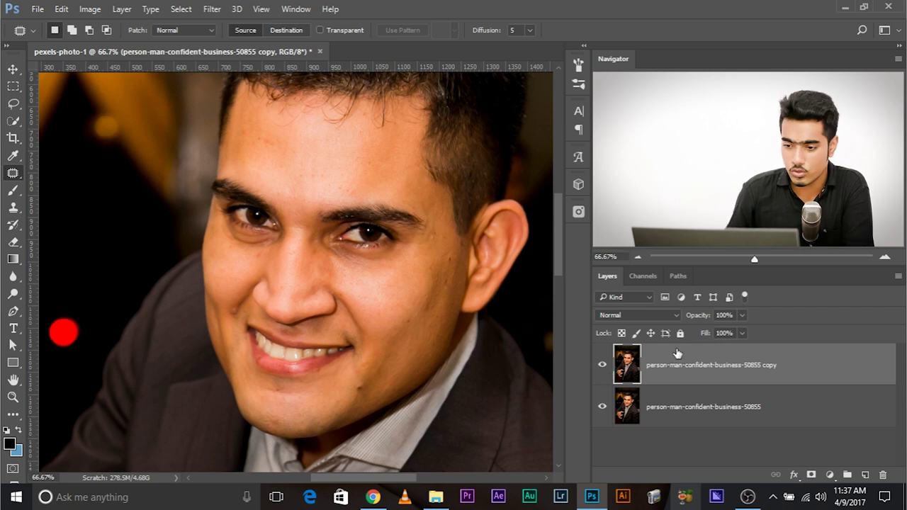
# Compare the copy layer on and off, then zoom in close on the mouth.
pyautogui.click(602, 374)
pyautogui.click(602, 374)
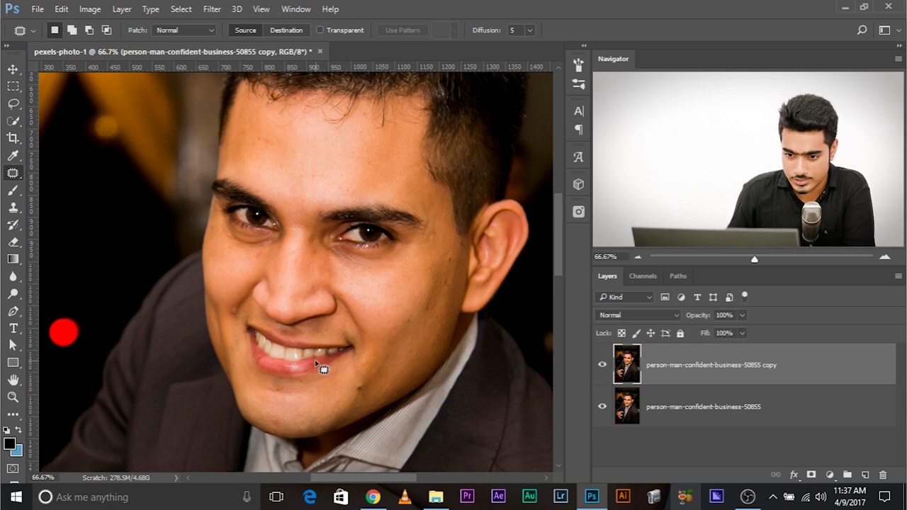
pyautogui.hotkey('ctrl', '+')
pyautogui.hotkey('ctrl', '+')
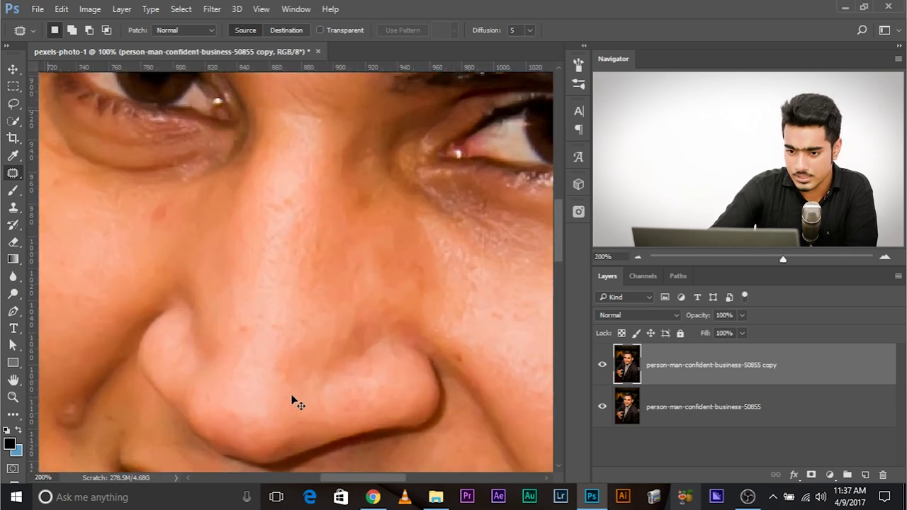
pyautogui.scroll(-10, 383, 166)
pyautogui.hotkey('ctrl', '+')
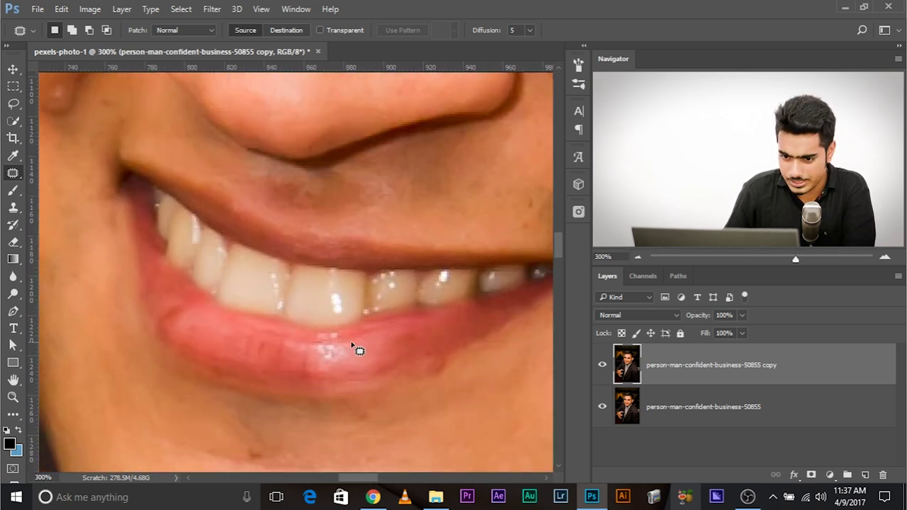
# Patch the white spot on the lower lip and fade it to about 57% opacity.
pyautogui.moveTo(344, 340)
pyautogui.mouseDown()
pyautogui.moveTo(302, 343)
pyautogui.moveTo(319, 365)
pyautogui.moveTo(351, 358)
pyautogui.moveTo(222, 340)
pyautogui.mouseUp()
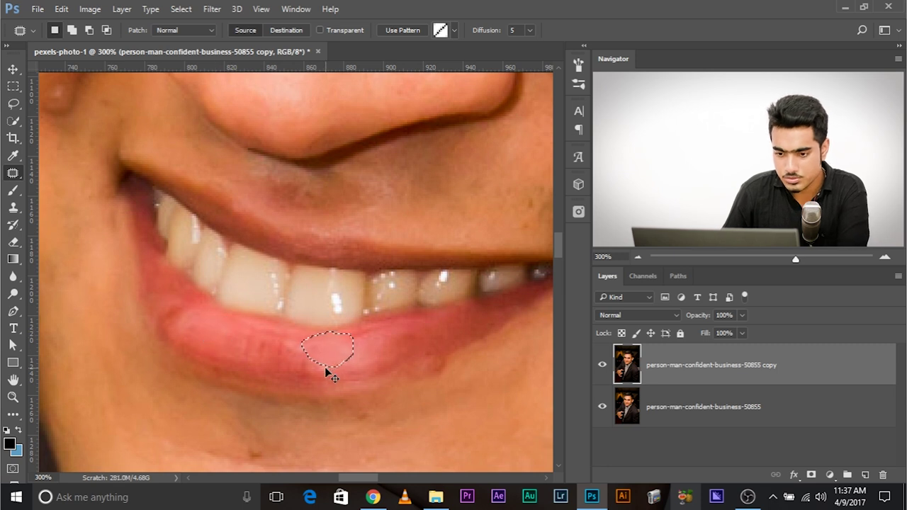
pyautogui.hotkey('ctrl', 'shift', 'f')
pyautogui.click(756, 159)
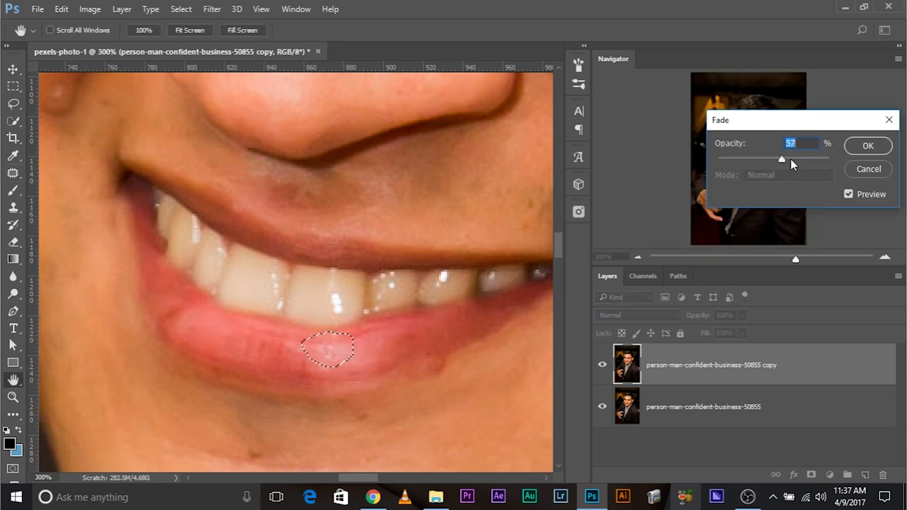
pyautogui.click(883, 146)
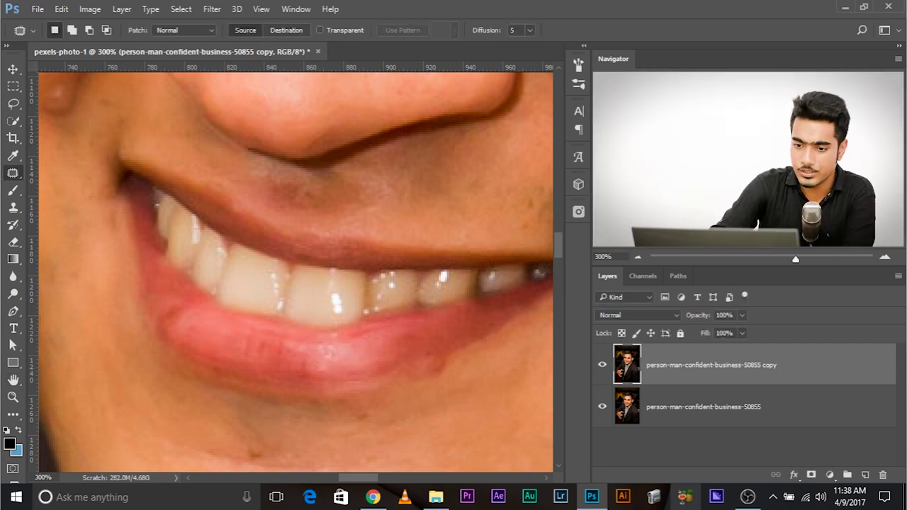
pyautogui.hotkey('ctrl', '1')
pyautogui.hotkey('ctrl', '-')
pyautogui.hotkey('ctrl', '-')
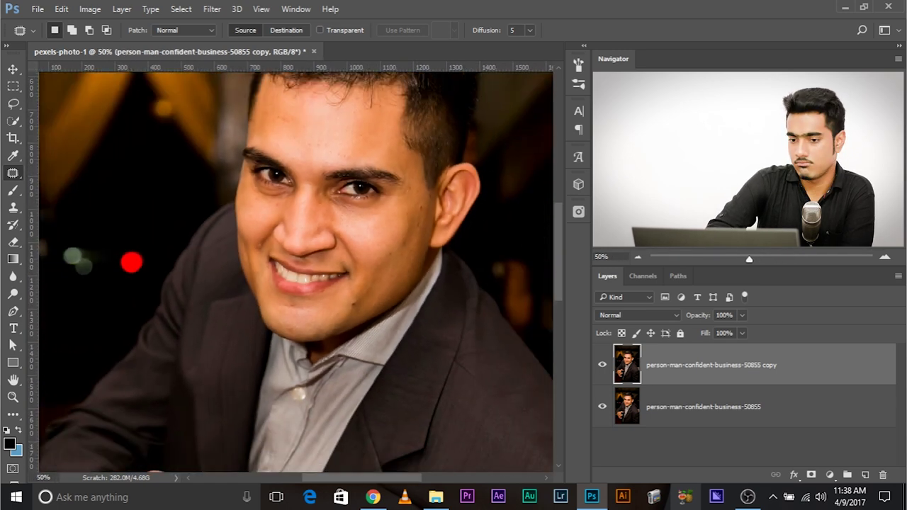